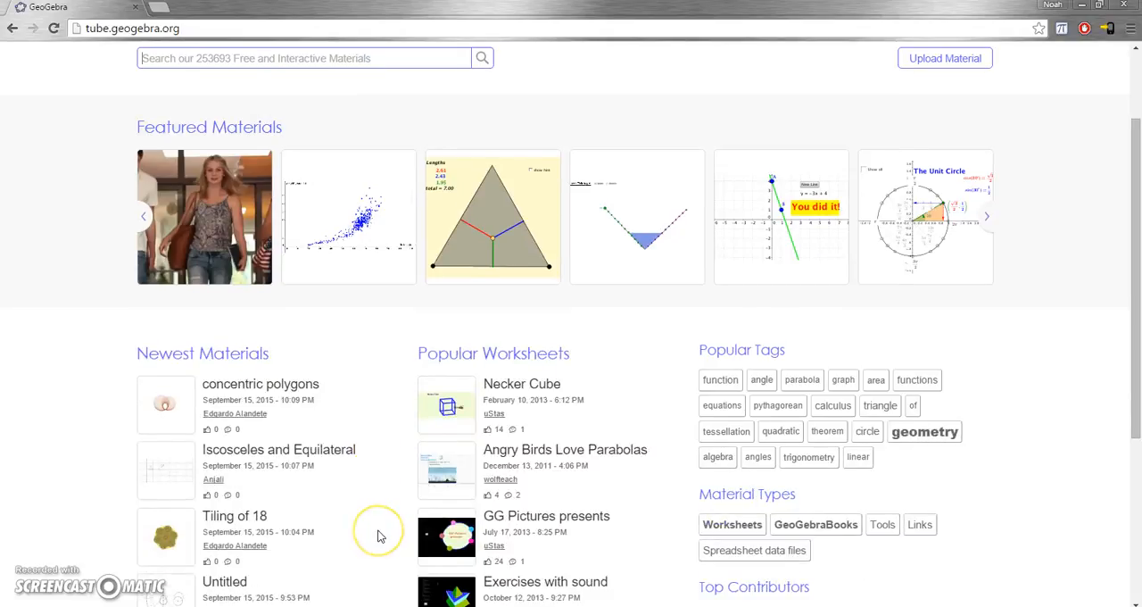
{"action": "scroll", "coordinate": [377, 535], "scroll_direction": "down", "scroll_amount": 1}
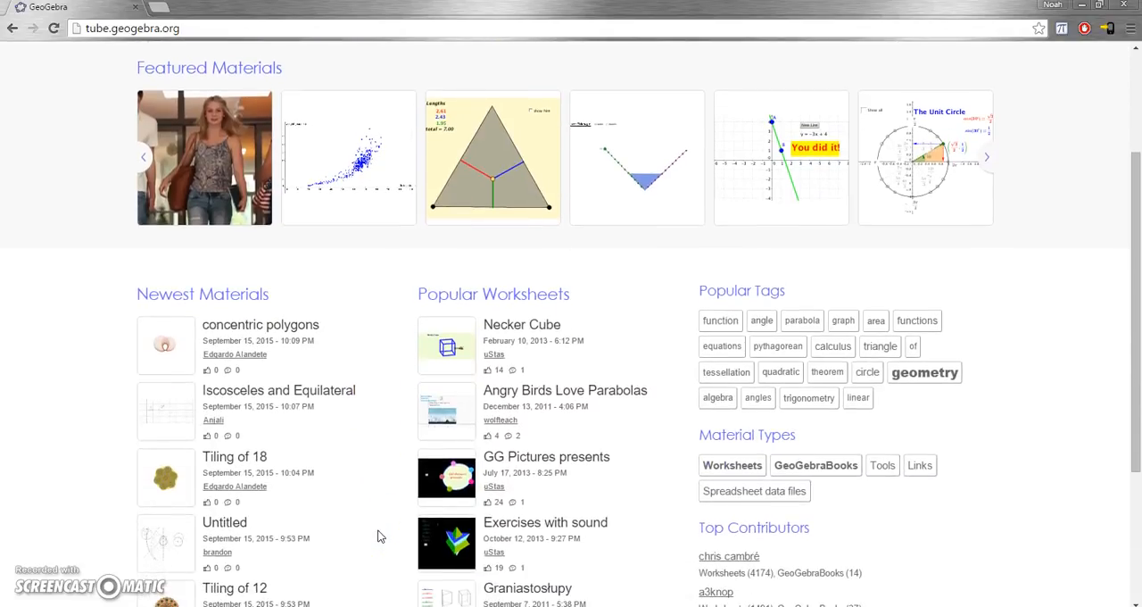
Return from the materials library to the GeoGebra home page and start creating in a blank Geometry workspace.
{"action": "scroll", "coordinate": [378, 536], "scroll_direction": "up", "scroll_amount": 2}
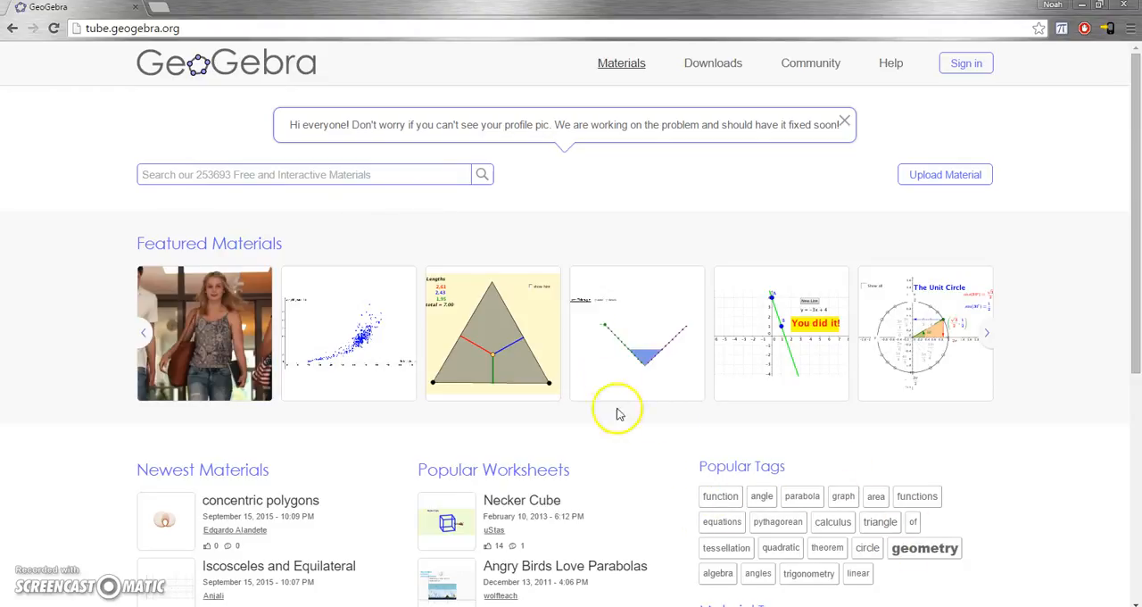
{"action": "left_click", "coordinate": [11, 29]}
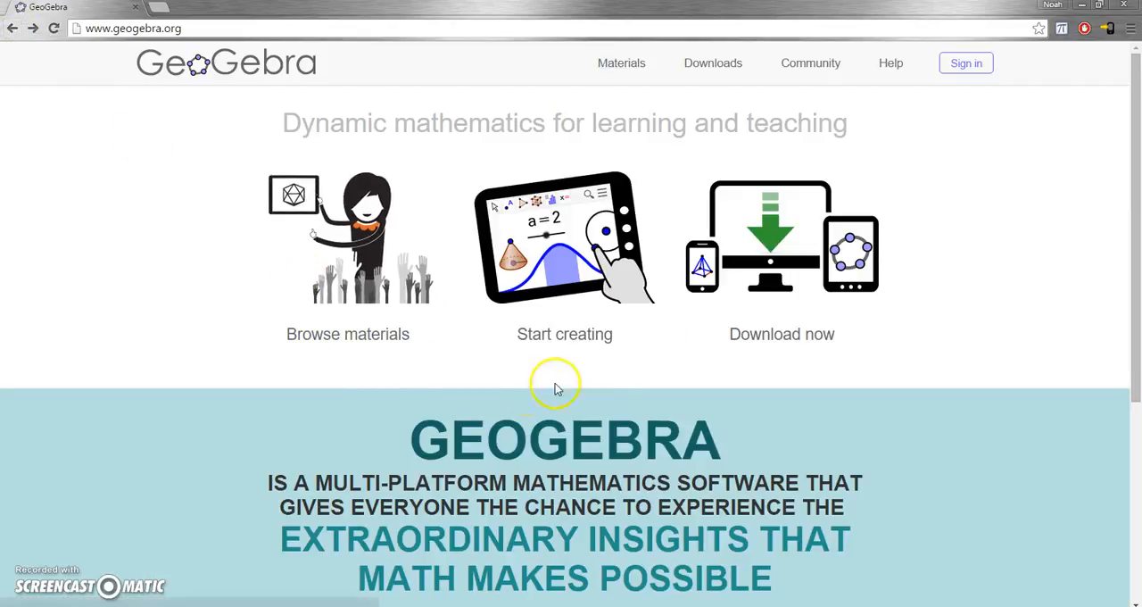
{"action": "left_click", "coordinate": [558, 298]}
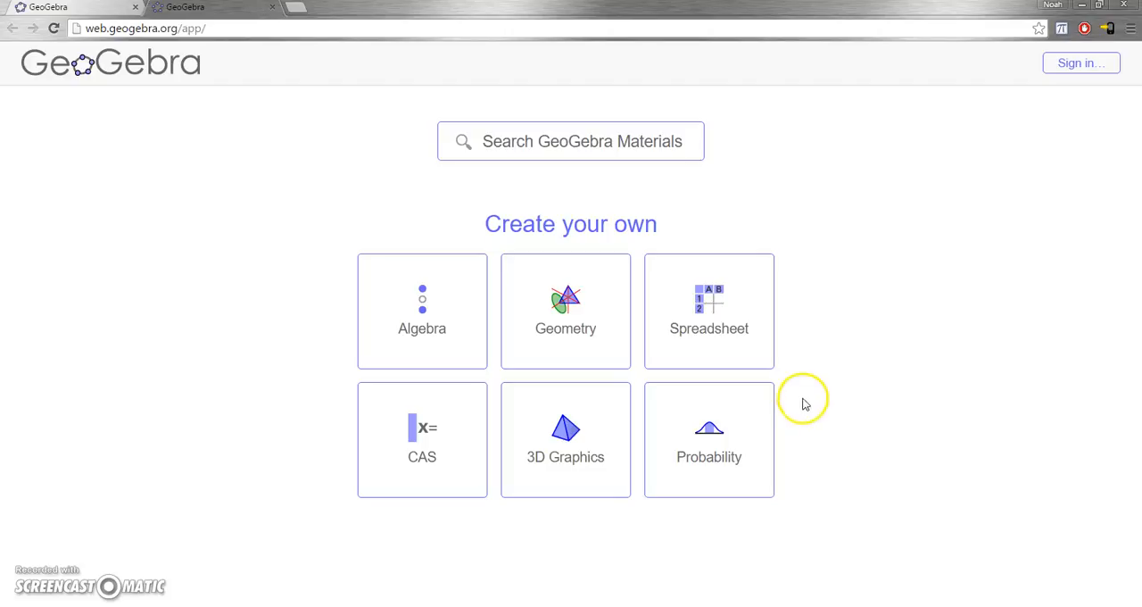
{"action": "left_click", "coordinate": [559, 355]}
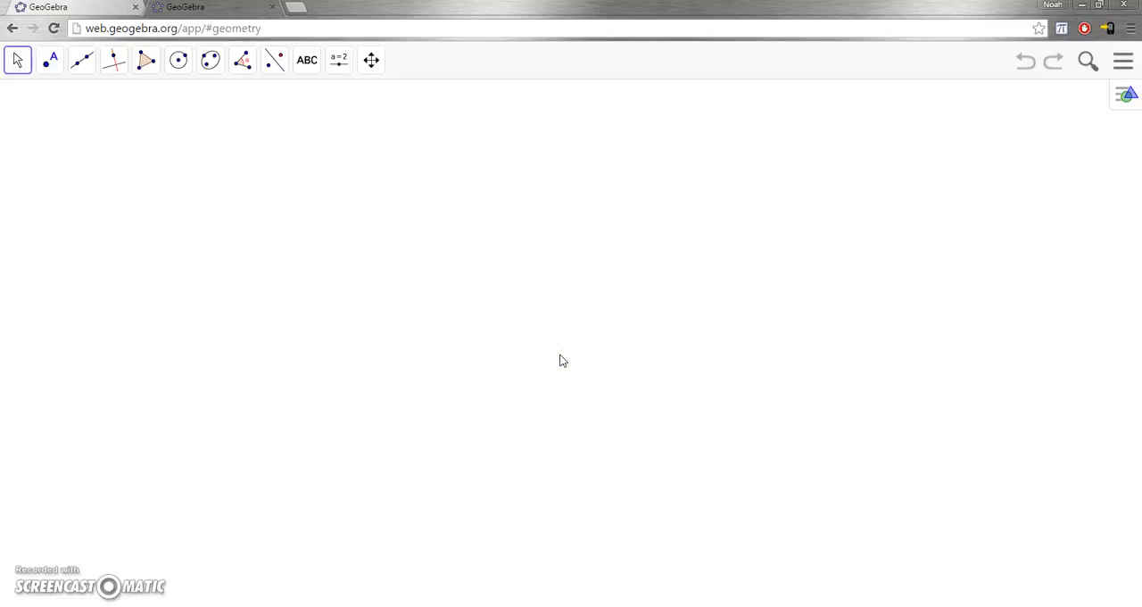
Examine the construction tools offered in each Geometry tool group, along with the styling options and the main menu commands.
{"action": "left_click", "coordinate": [51, 69]}
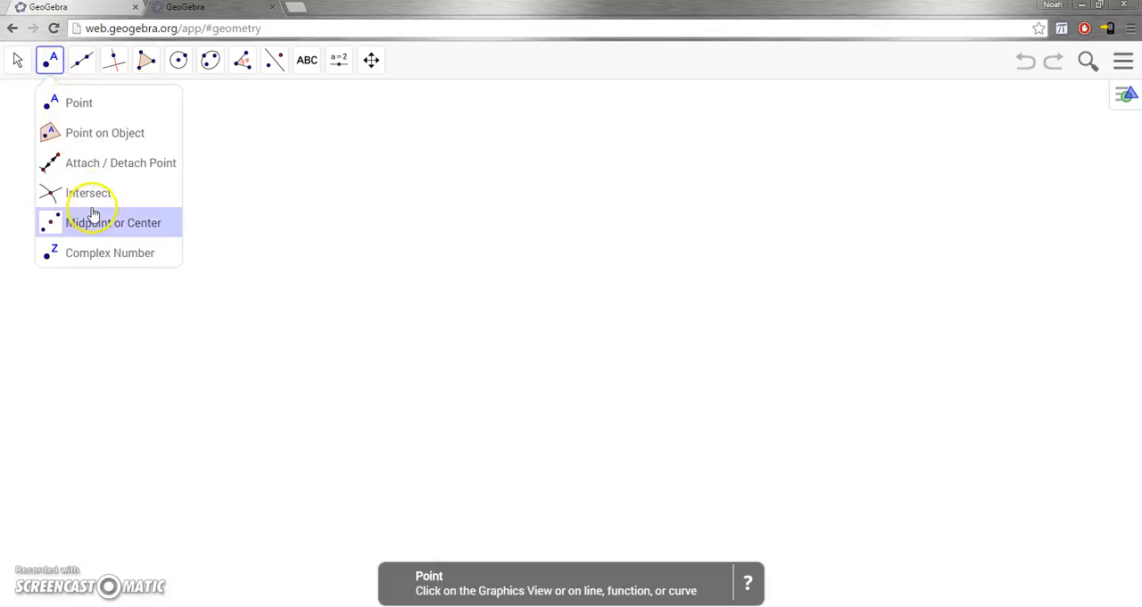
{"action": "left_click", "coordinate": [108, 67]}
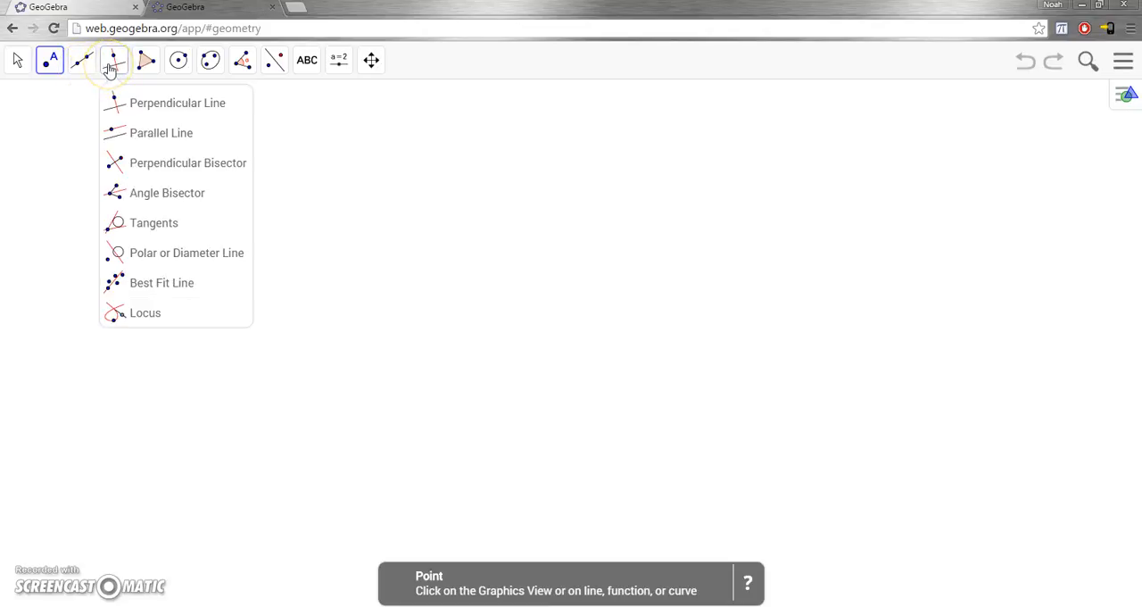
{"action": "left_click", "coordinate": [149, 64]}
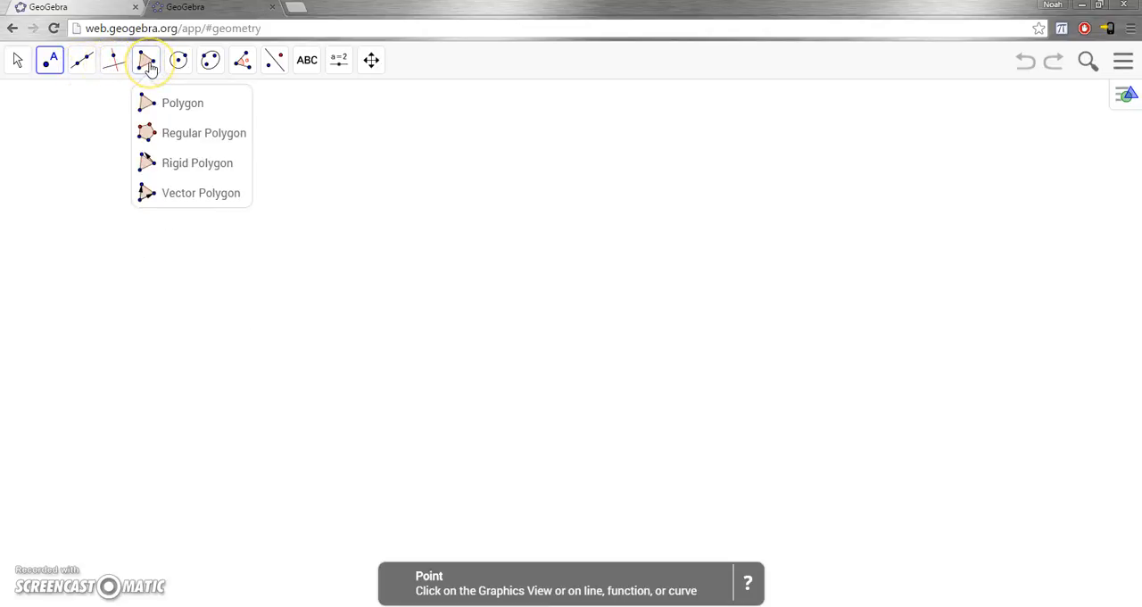
{"action": "left_click", "coordinate": [180, 66]}
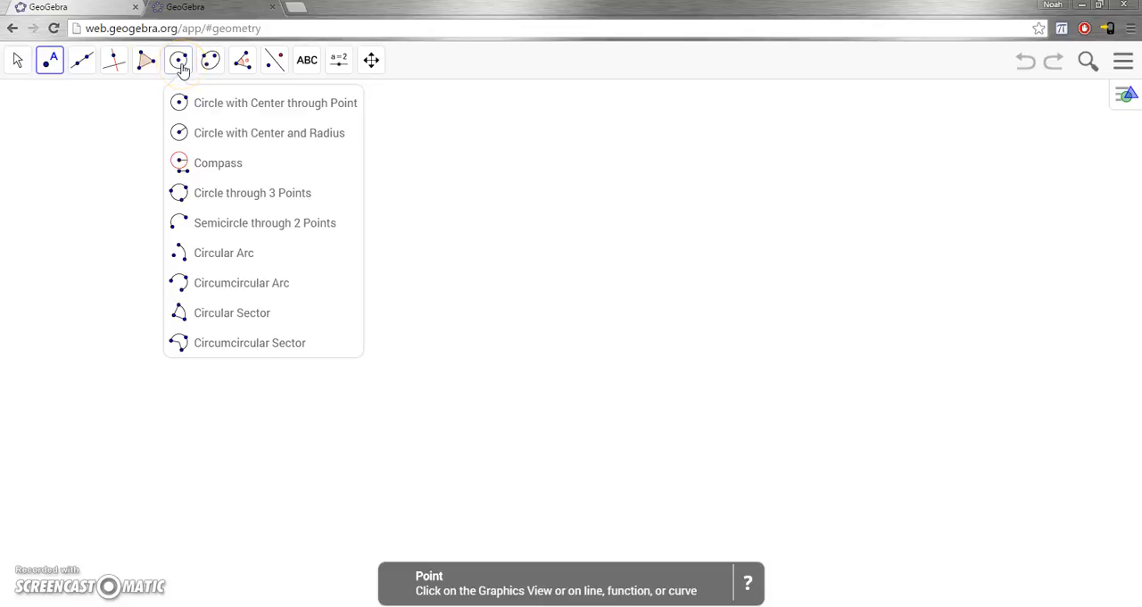
{"action": "left_click", "coordinate": [211, 65]}
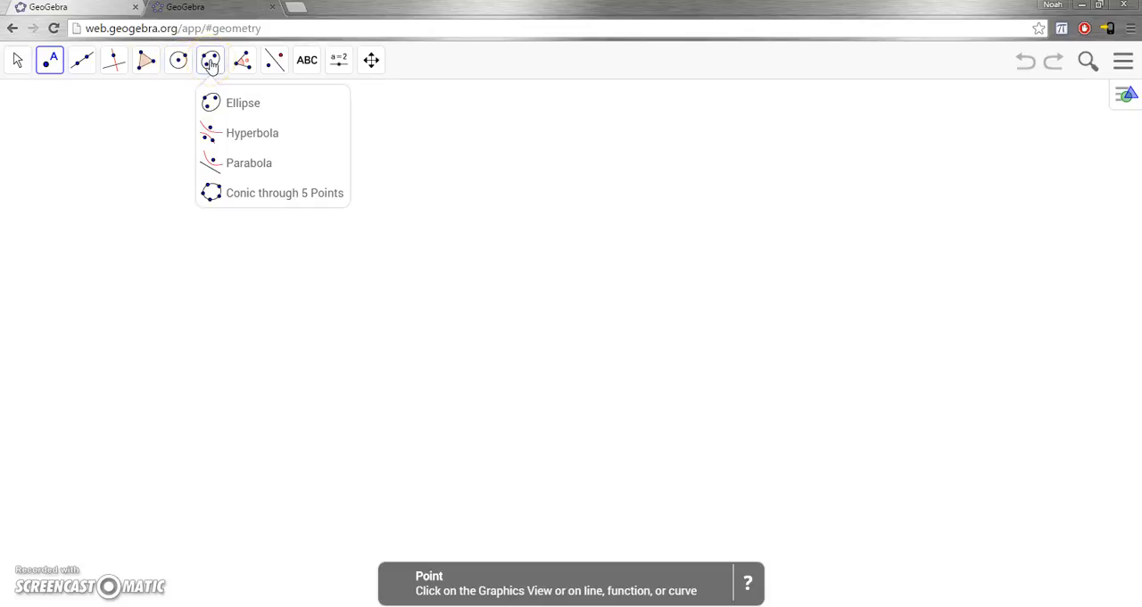
{"action": "left_click", "coordinate": [237, 64]}
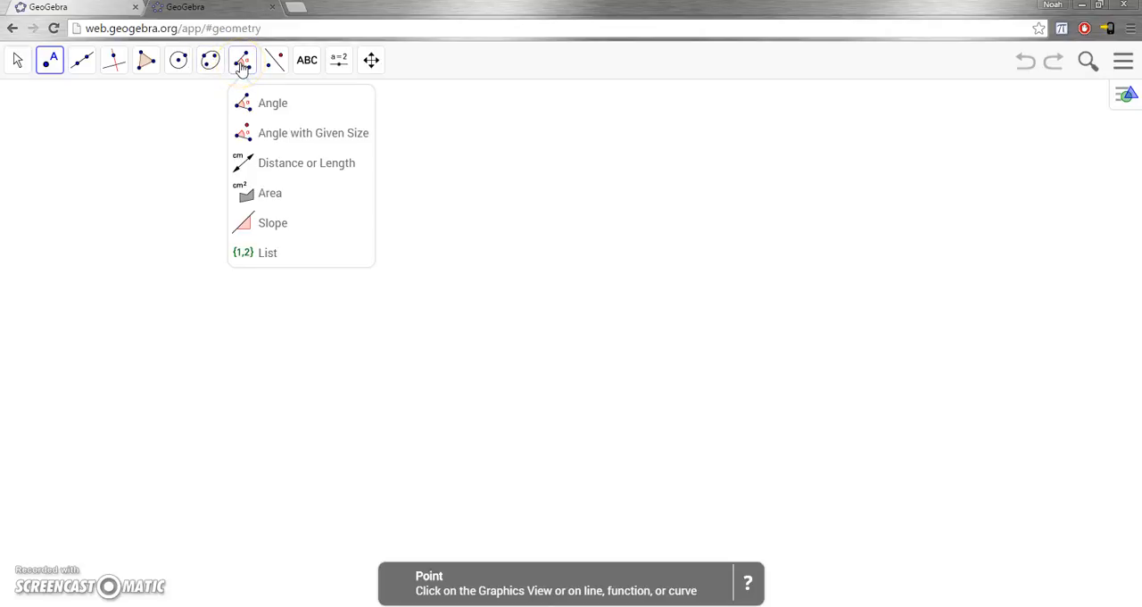
{"action": "left_click", "coordinate": [277, 64]}
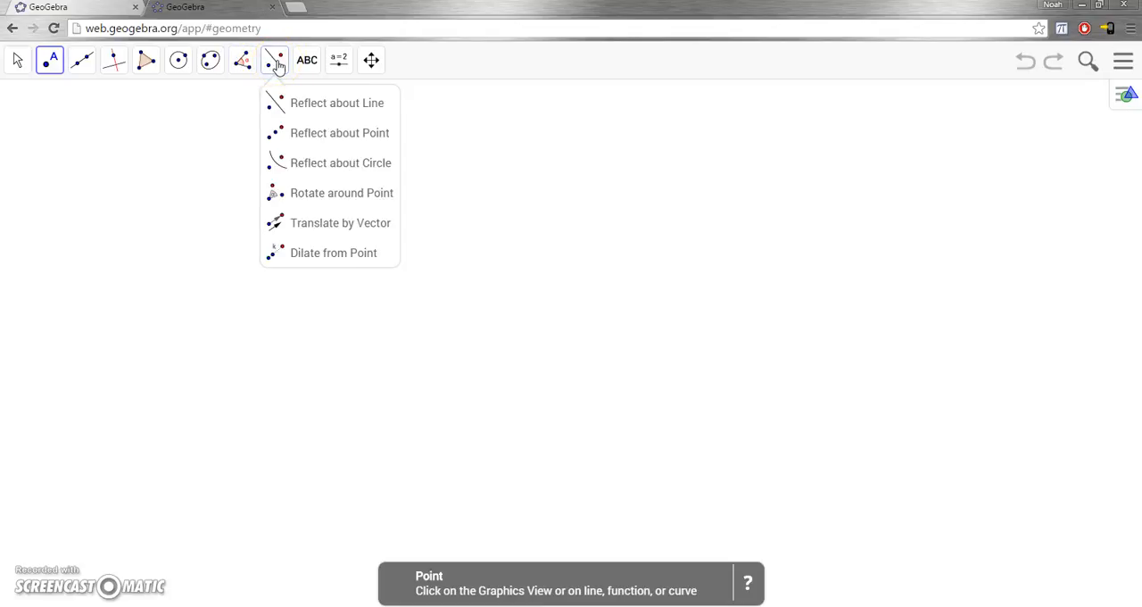
{"action": "left_click", "coordinate": [306, 64]}
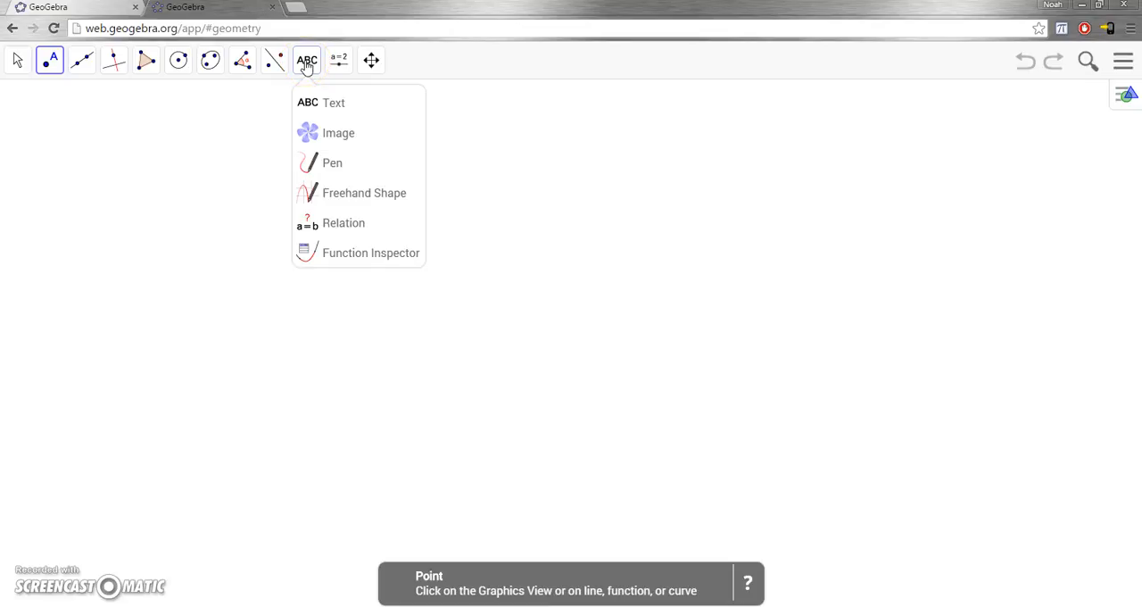
{"action": "left_click", "coordinate": [337, 63]}
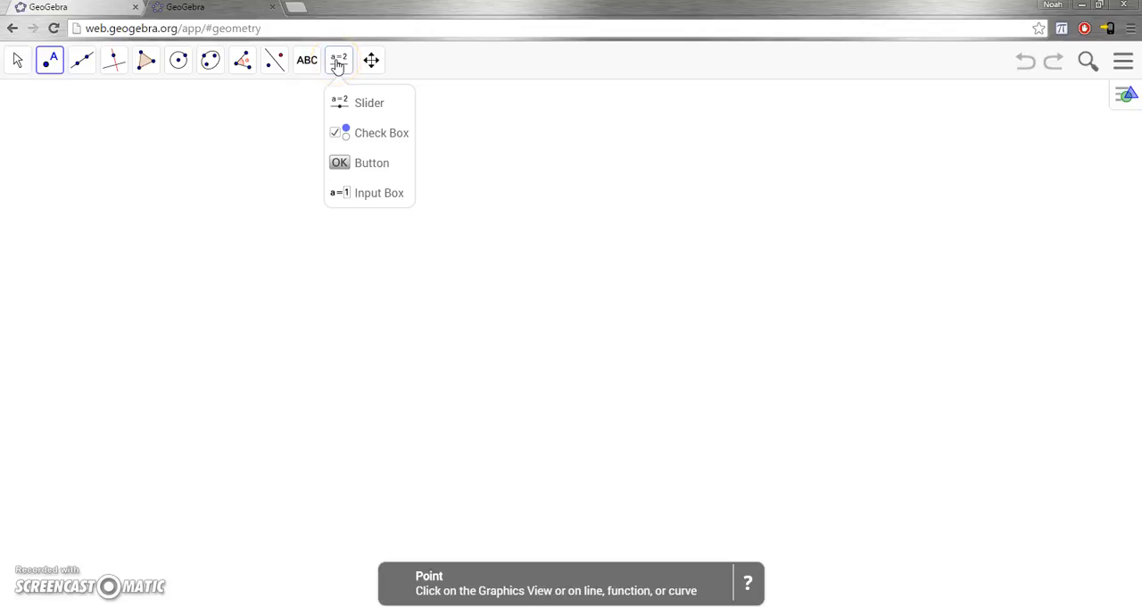
{"action": "left_click", "coordinate": [373, 60]}
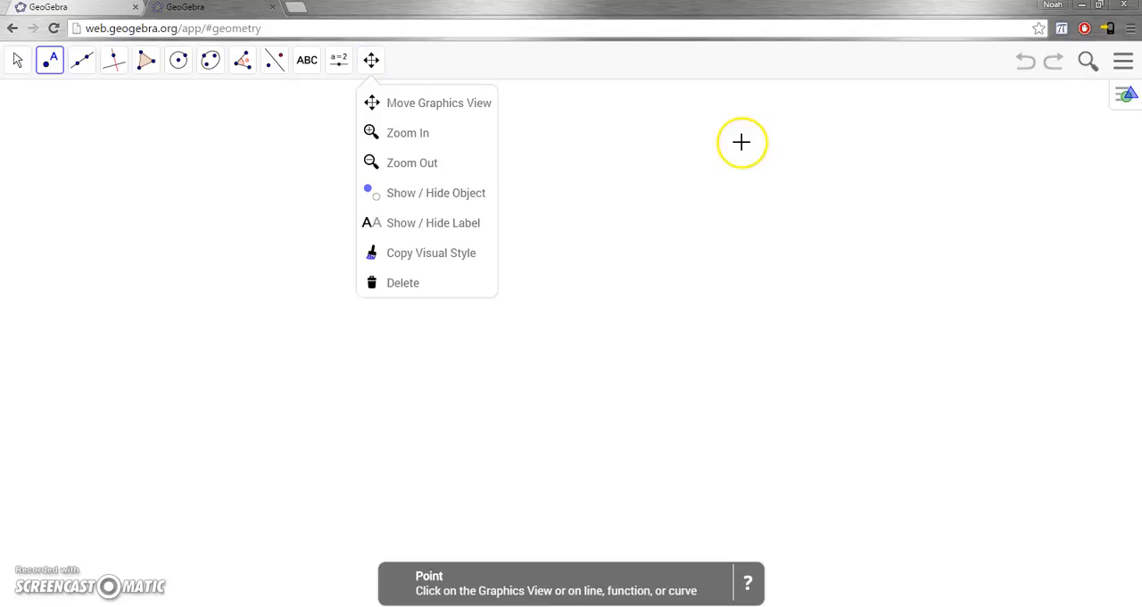
{"action": "left_click", "coordinate": [1126, 95]}
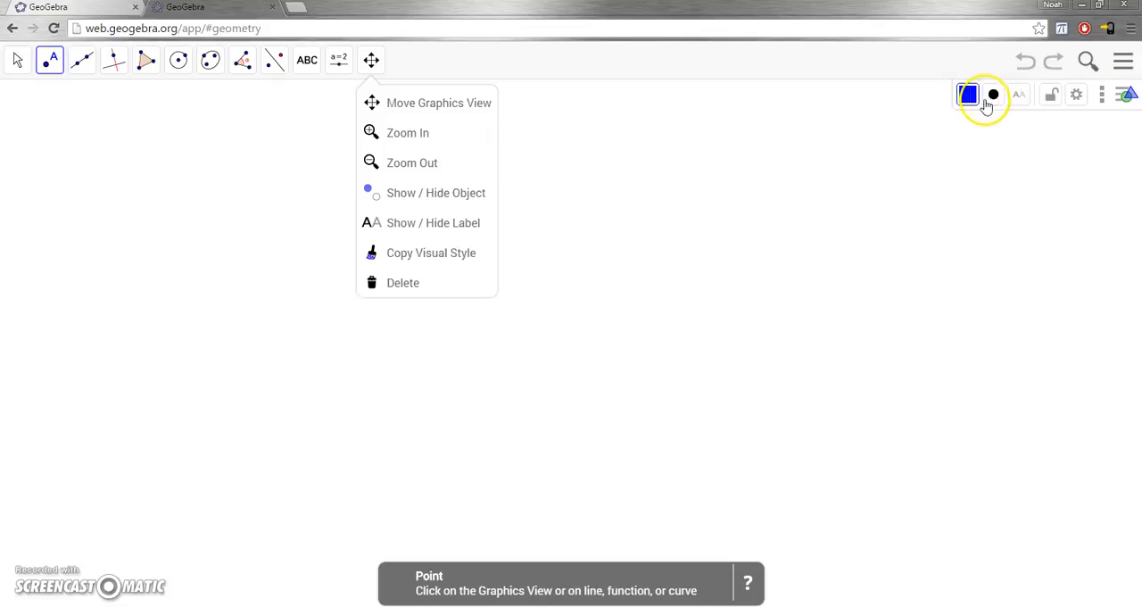
{"action": "left_click", "coordinate": [1122, 61]}
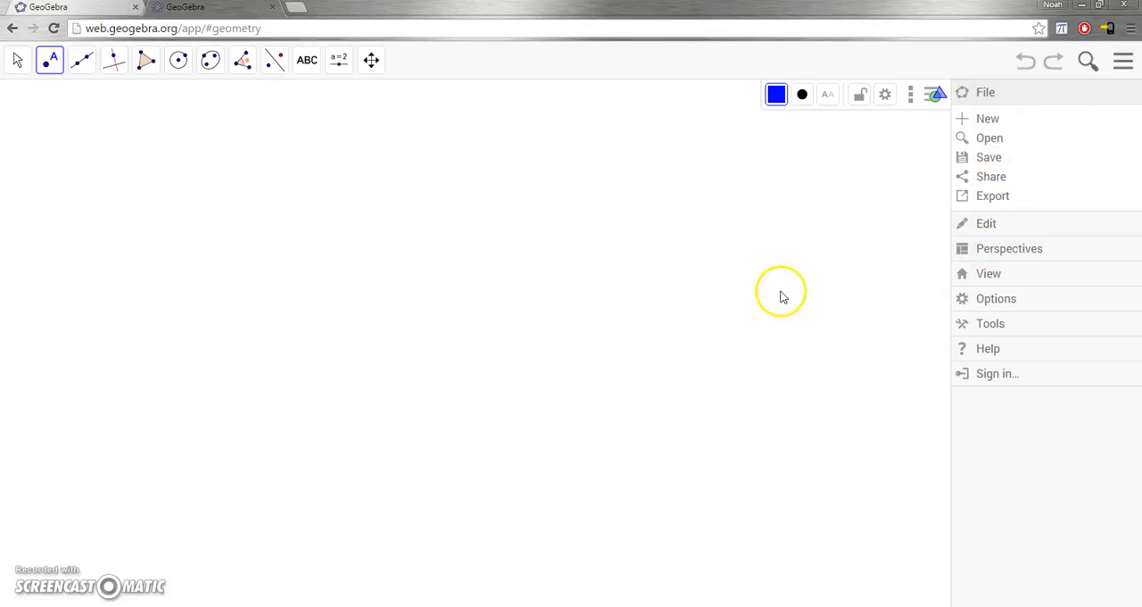
{"action": "left_click", "coordinate": [283, 230]}
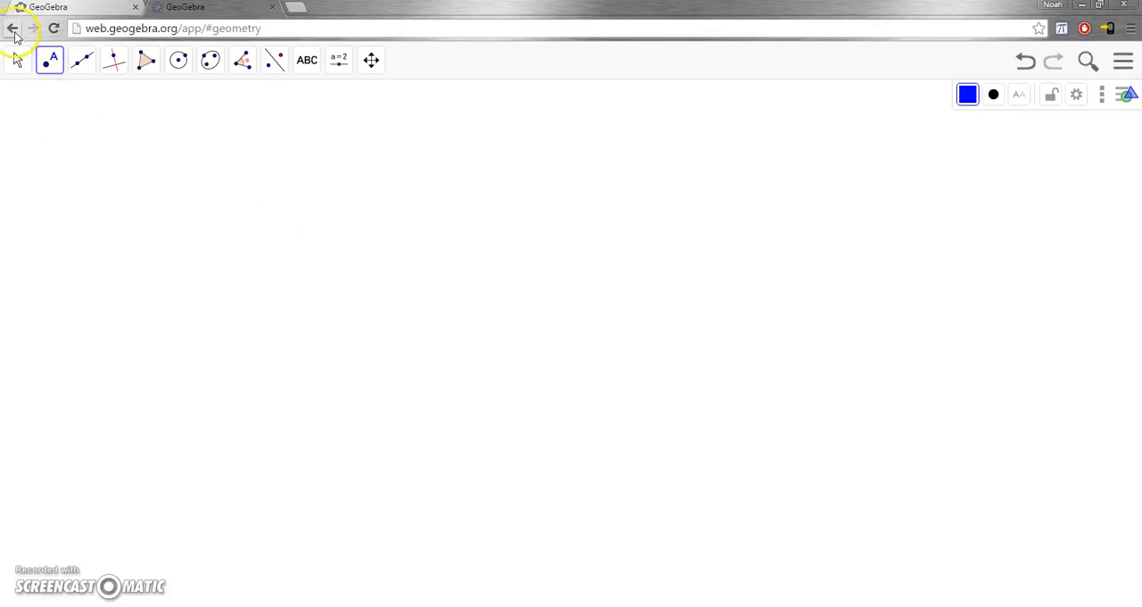
Go back to the GeoGebra home page and start creating in a new Algebra workspace.
{"action": "left_click", "coordinate": [13, 28]}
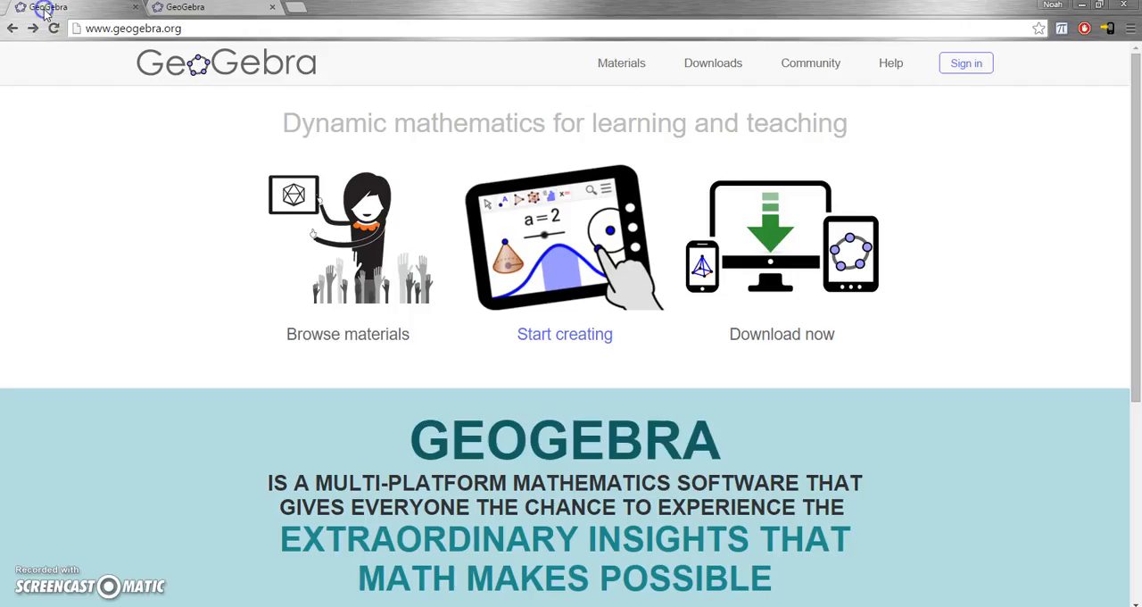
{"action": "left_click", "coordinate": [567, 329]}
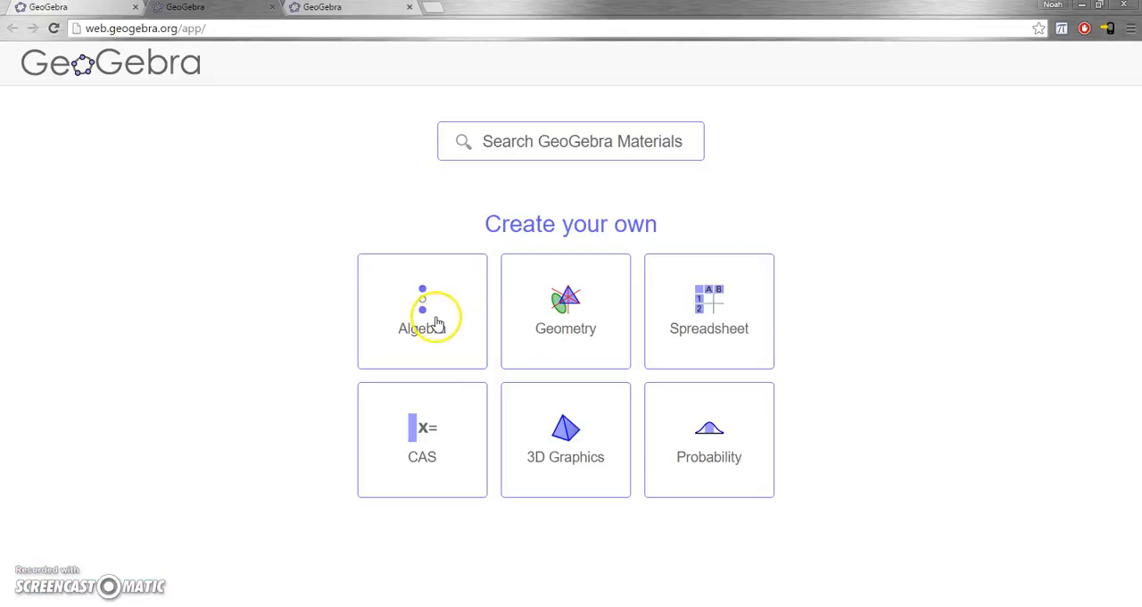
{"action": "left_click", "coordinate": [417, 307]}
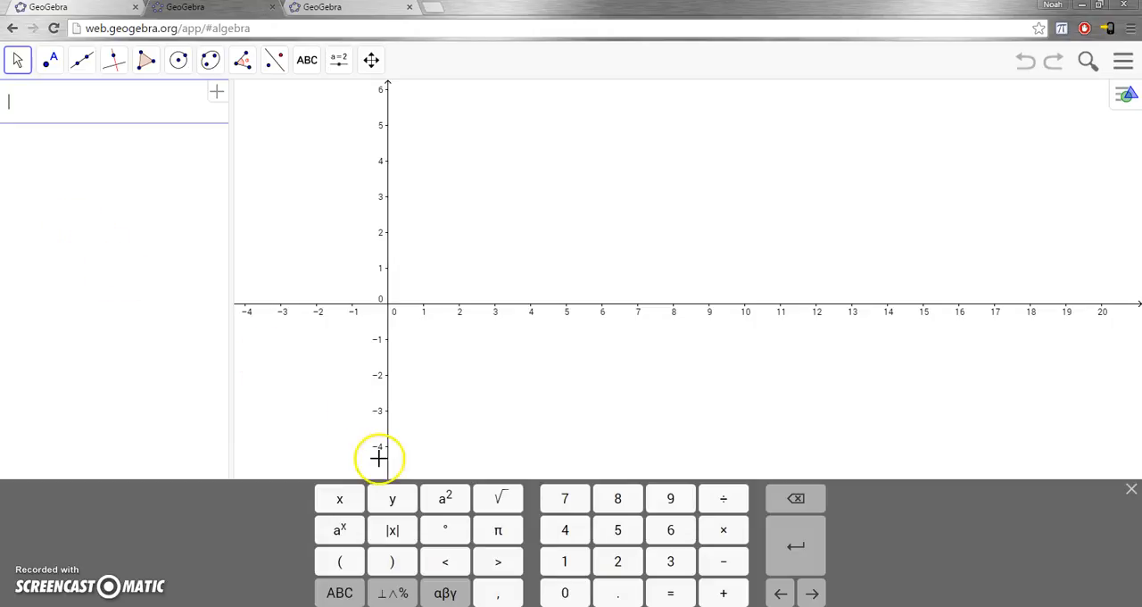
Graph the line y = 3x - 2.
{"action": "left_click", "coordinate": [393, 501]}
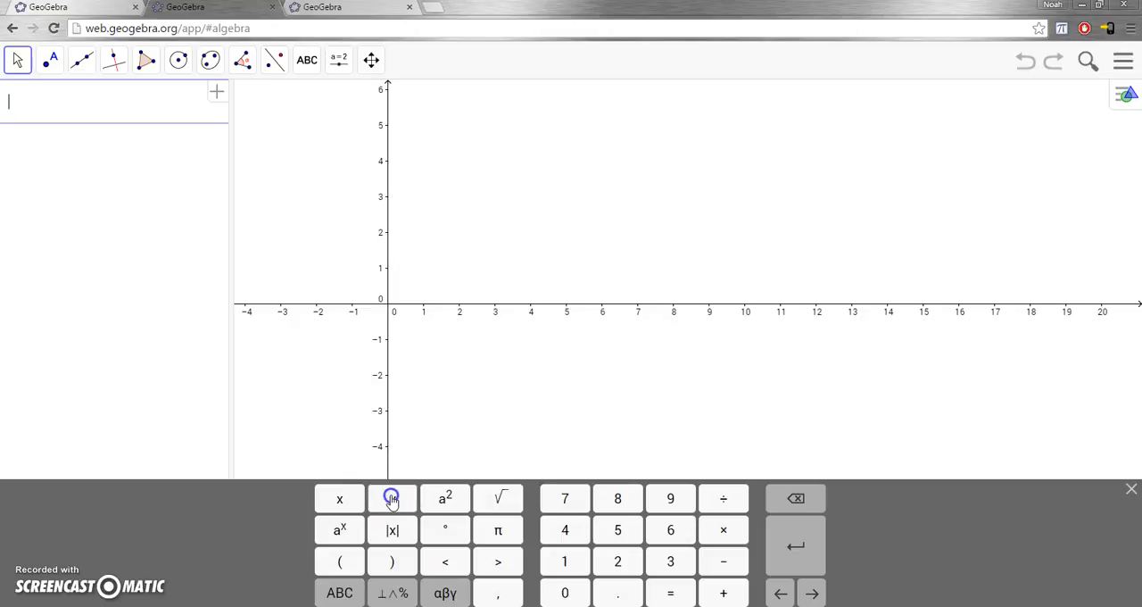
{"action": "left_click", "coordinate": [673, 592]}
{"action": "left_click", "coordinate": [670, 560]}
{"action": "left_click", "coordinate": [333, 498]}
{"action": "left_click", "coordinate": [721, 561]}
{"action": "left_click", "coordinate": [617, 562]}
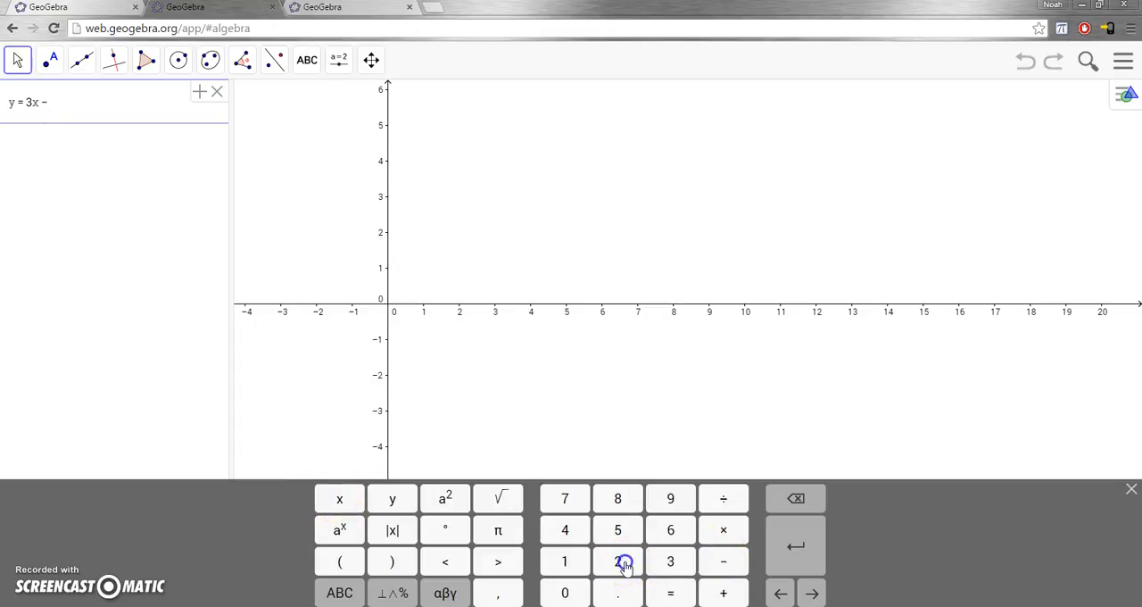
{"action": "left_click", "coordinate": [818, 556]}
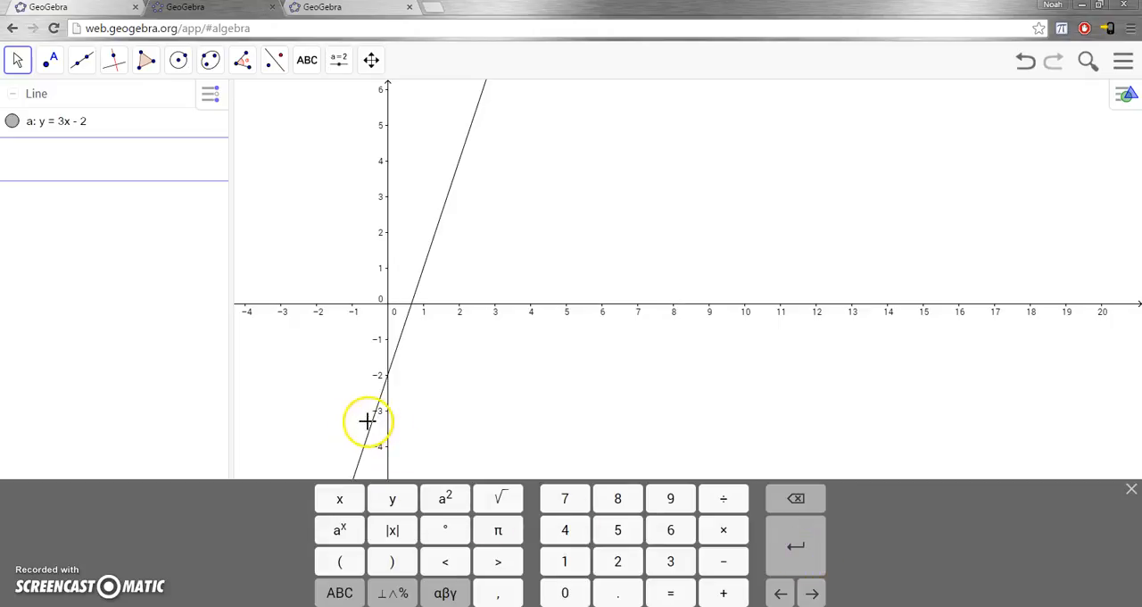
Hide the line y = 3x - 2 in the graph and show it again.
{"action": "left_click", "coordinate": [13, 127]}
{"action": "left_click", "coordinate": [13, 128]}
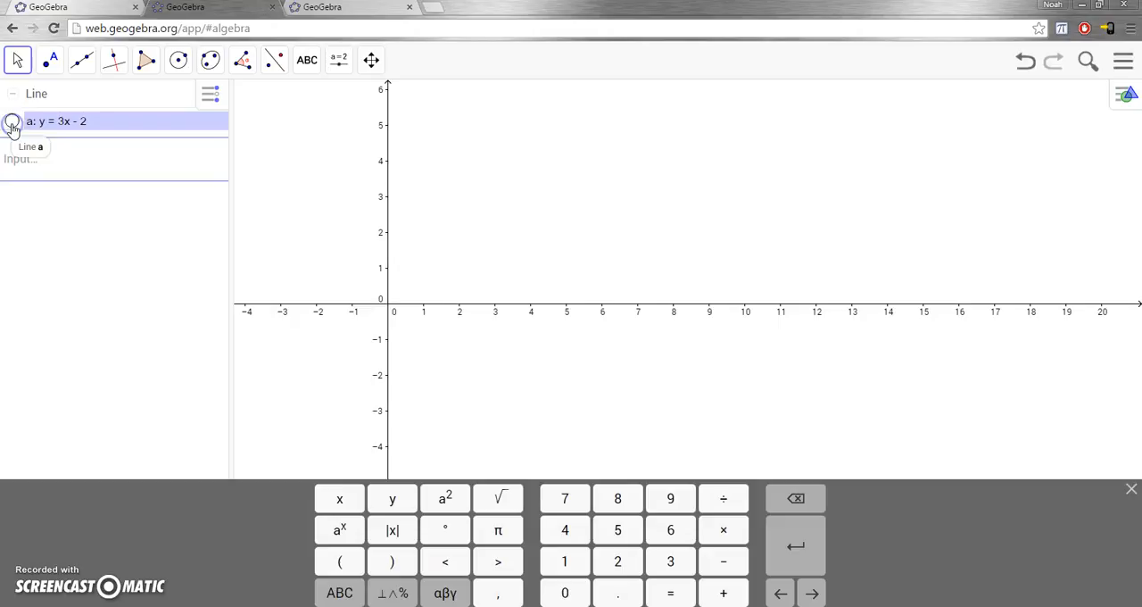
{"action": "left_click", "coordinate": [12, 128]}
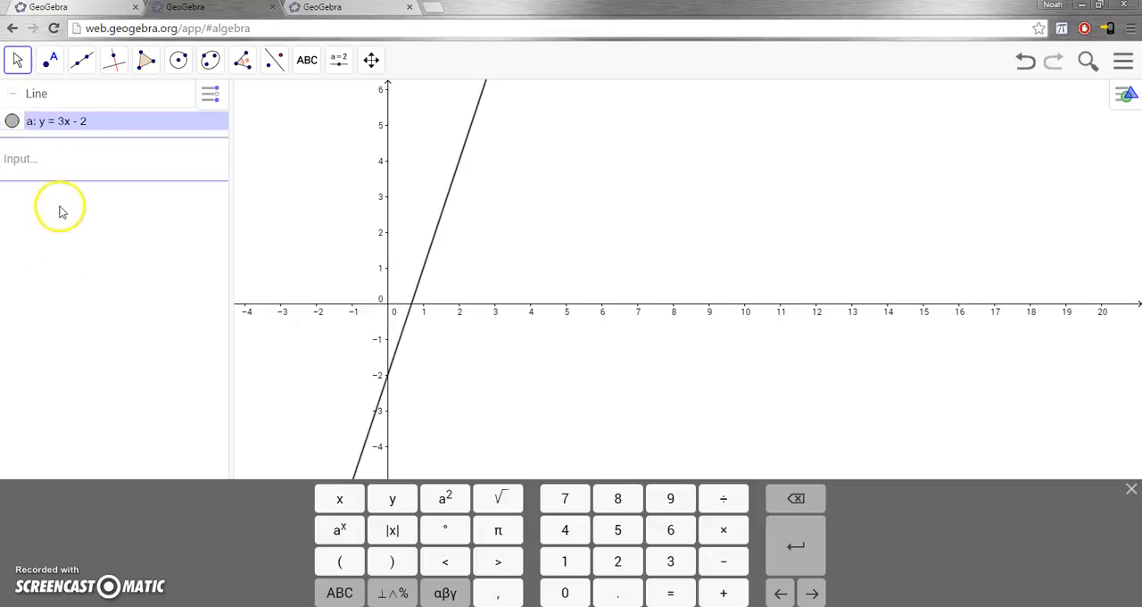
Graph a second line with the equation y = -1/3 x + 4, entering the slope as a fraction.
{"action": "left_click", "coordinate": [50, 167]}
{"action": "type", "text": "y = -/13/x"}
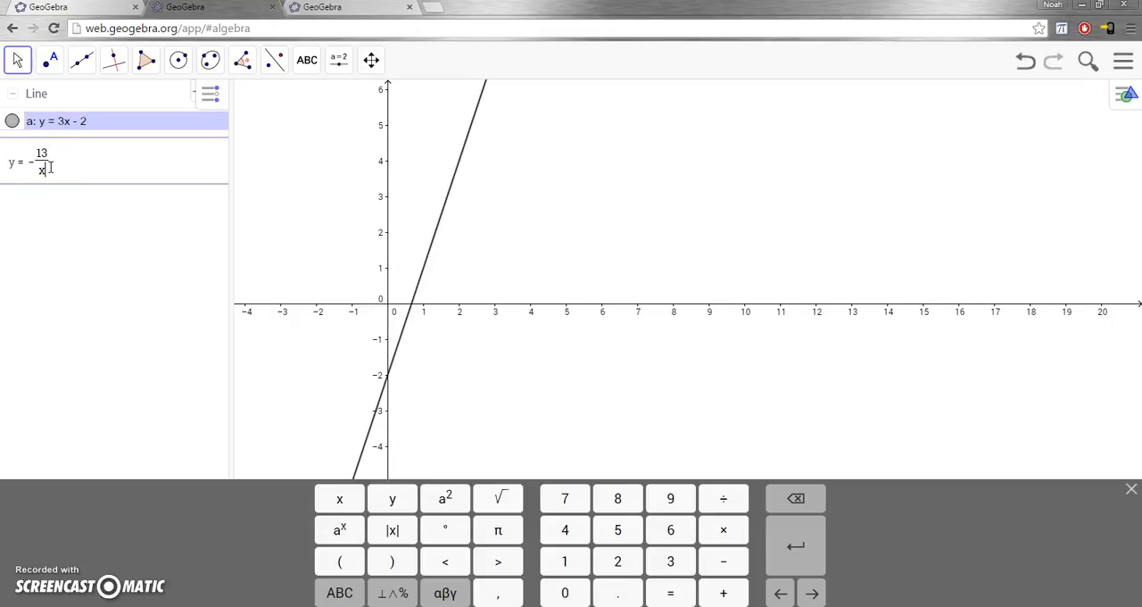
{"action": "left_click", "coordinate": [131, 195]}
{"action": "key", "text": "BackSpace"}
{"action": "key", "text": "BackSpace"}
{"action": "key", "text": "BackSpace"}
{"action": "key", "text": "BackSpace"}
{"action": "key", "text": "BackSpace"}
{"action": "type", "text": "/3"}
{"action": "key", "text": "Right"}
{"action": "type", "text": "x + 4"}
{"action": "key", "text": "Return"}
{"action": "left_click", "coordinate": [237, 219]}
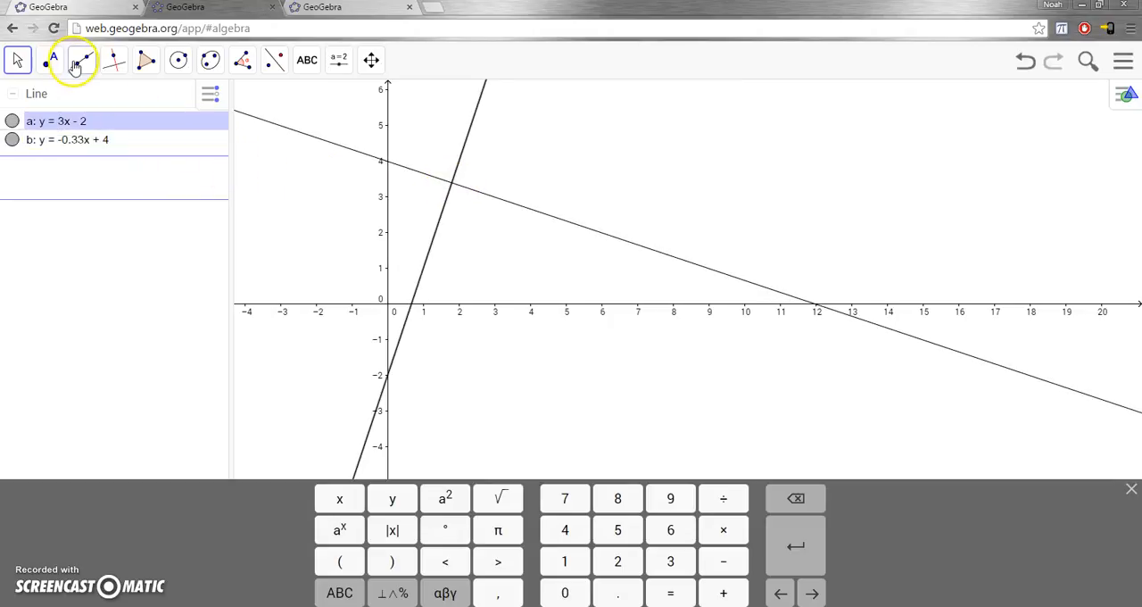
Create the intersection point of the lines y = 3x - 2 and y = -1/3 x + 4 with the Intersect tool.
{"action": "left_click", "coordinate": [49, 60]}
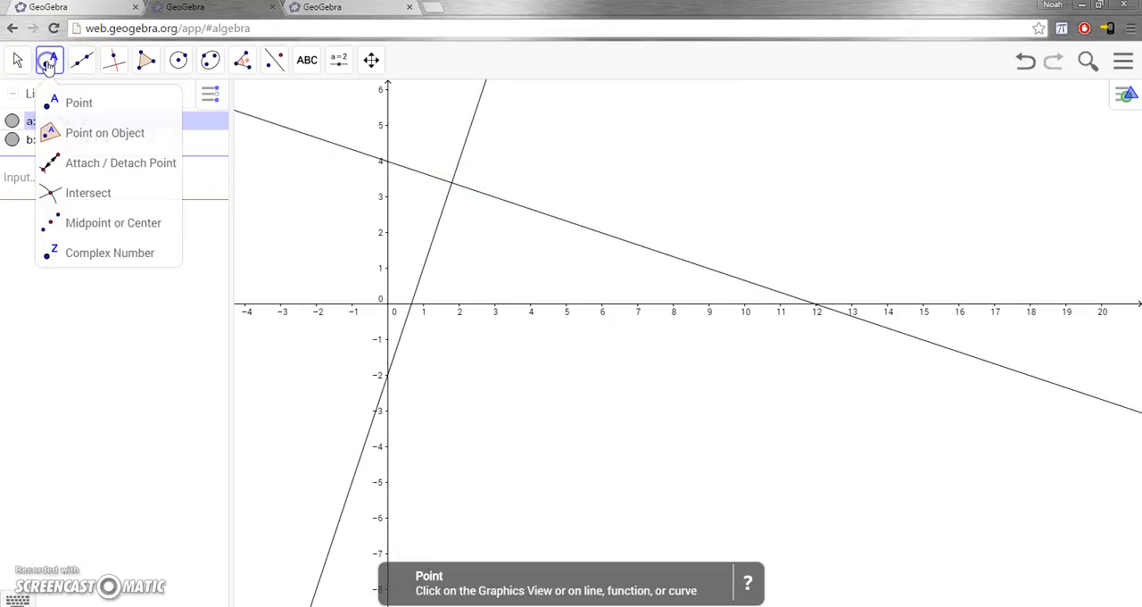
{"action": "left_click", "coordinate": [86, 193]}
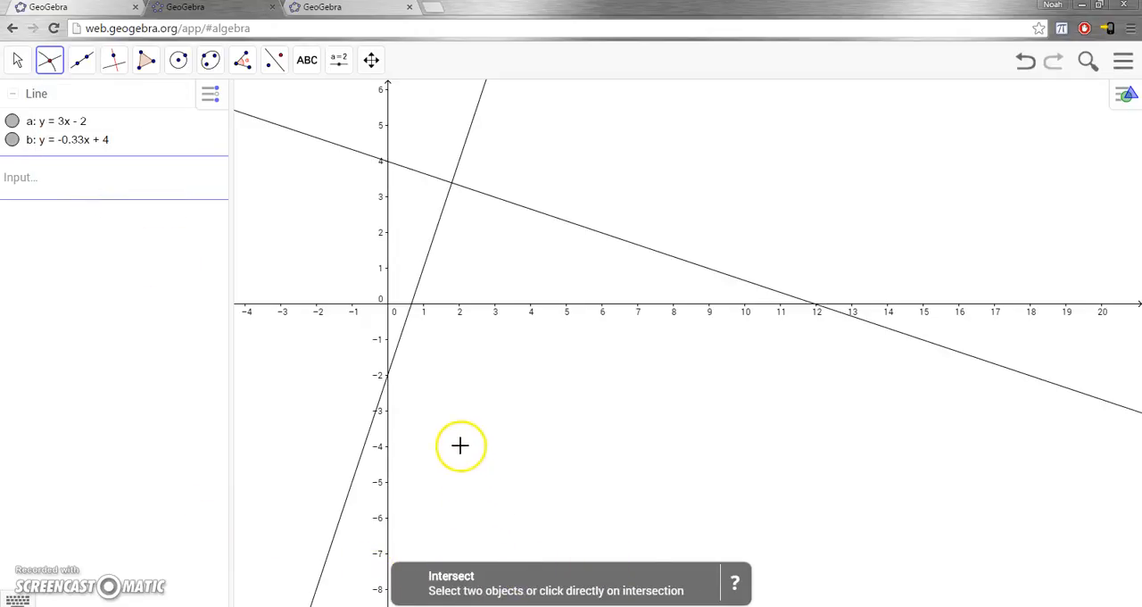
{"action": "left_click", "coordinate": [435, 239]}
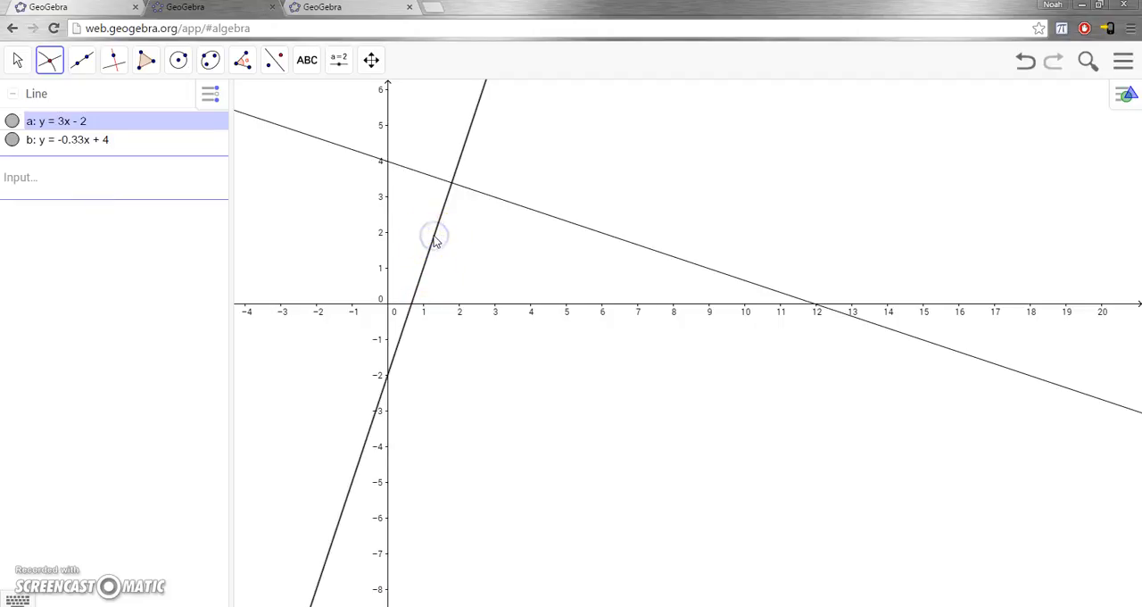
{"action": "left_click", "coordinate": [491, 199]}
{"action": "left_click", "coordinate": [493, 197]}
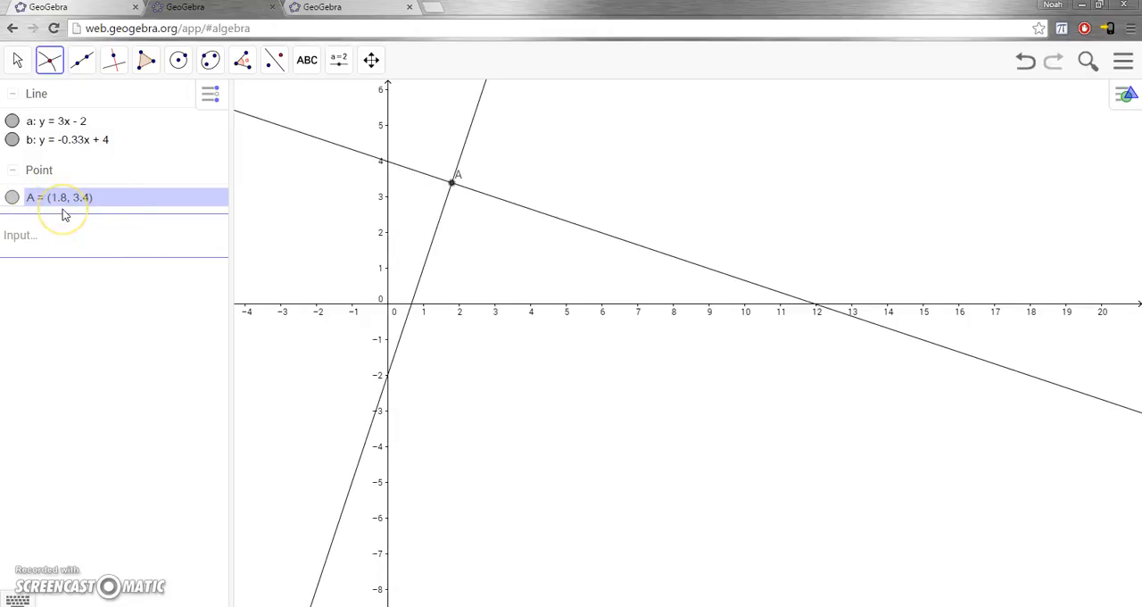
Graph a third line from the standard-form equation 3x + 4y = 12 and highlight it in the object list.
{"action": "left_click", "coordinate": [63, 237]}
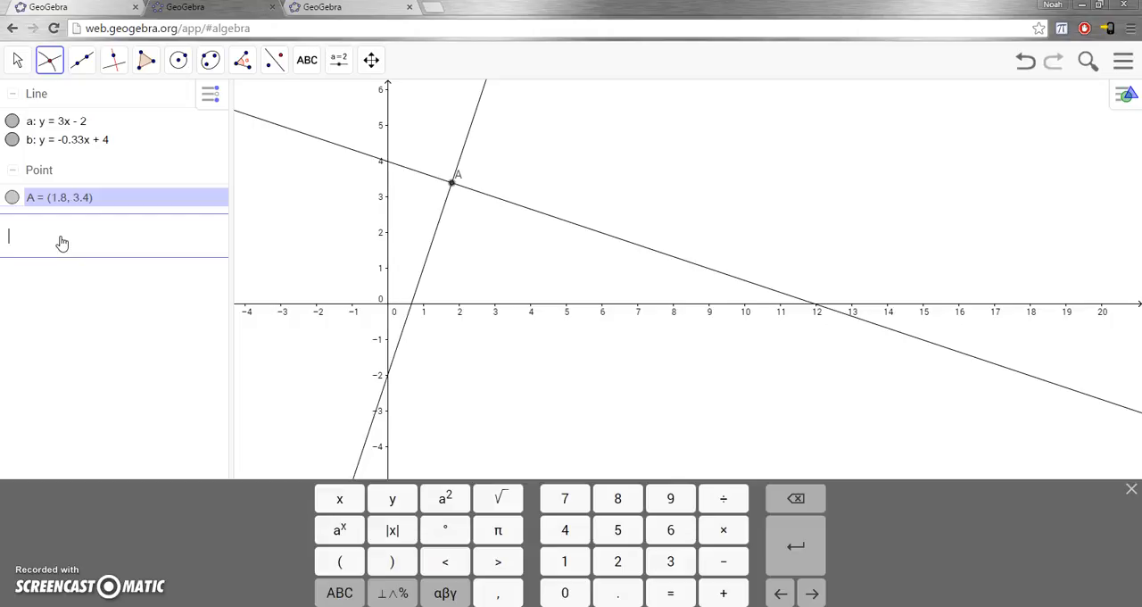
{"action": "type", "text": "3x + 4y = 12"}
{"action": "key", "text": "Return"}
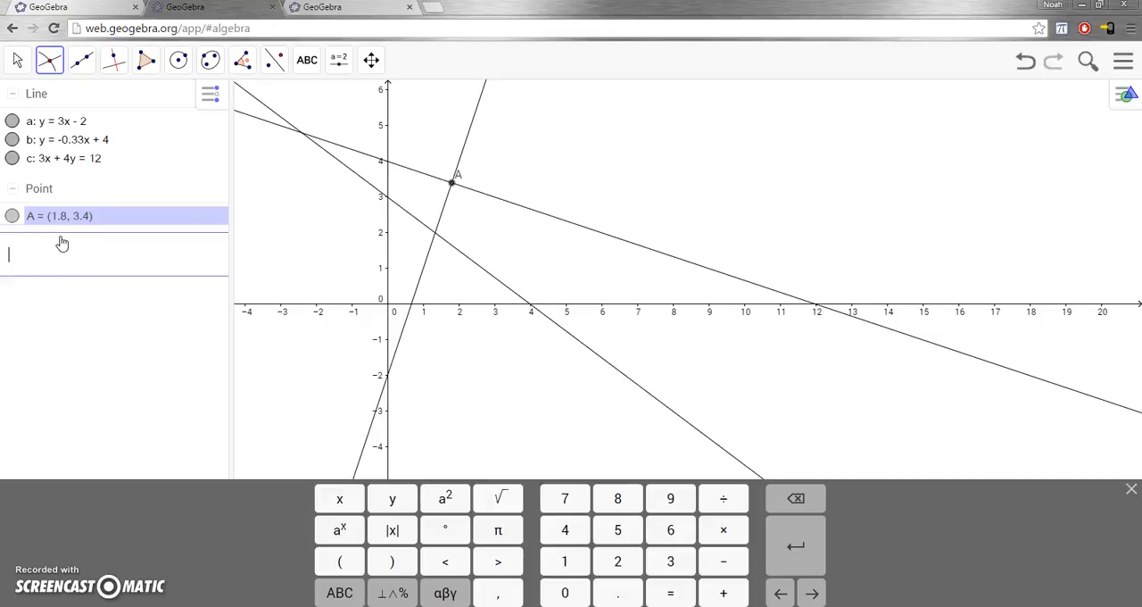
{"action": "left_click", "coordinate": [37, 161]}
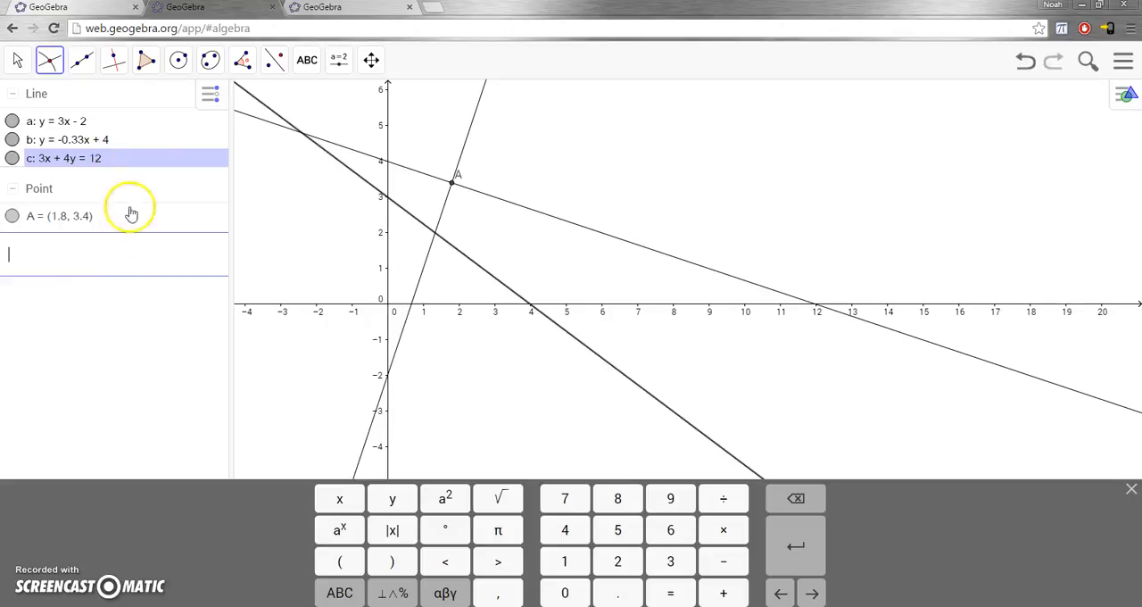
{"action": "left_click", "coordinate": [103, 268]}
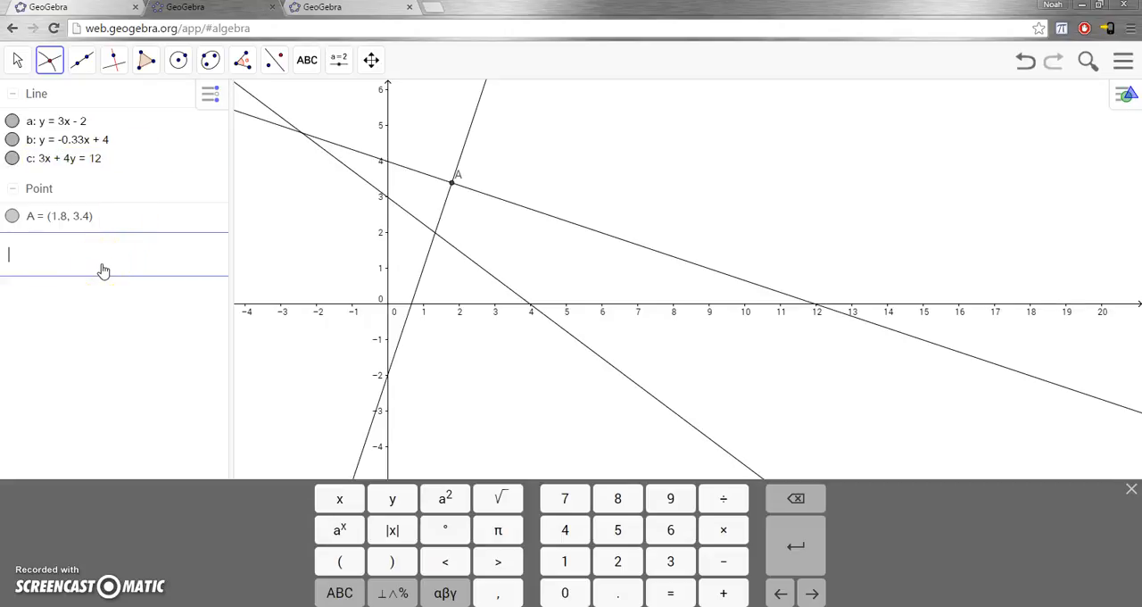
Graph a fourth line from the point-slope equation y - 2 = 2/5(x + 4) and highlight it in the object list.
{"action": "type", "text": "y - 2 = 2/5(x "}
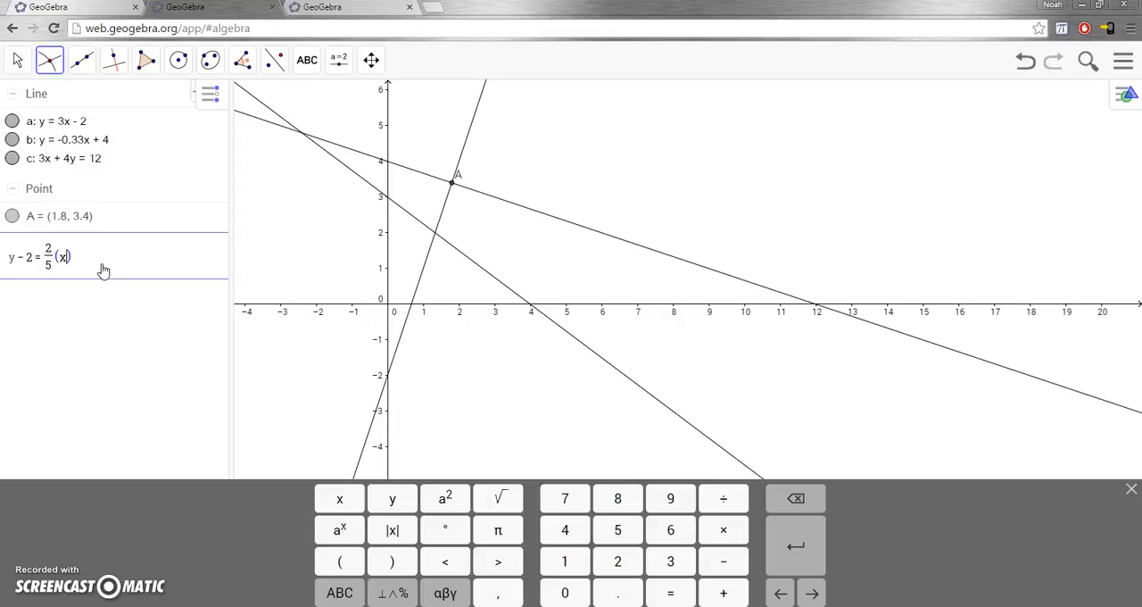
{"action": "type", "text": "+ 4"}
{"action": "key", "text": "Return"}
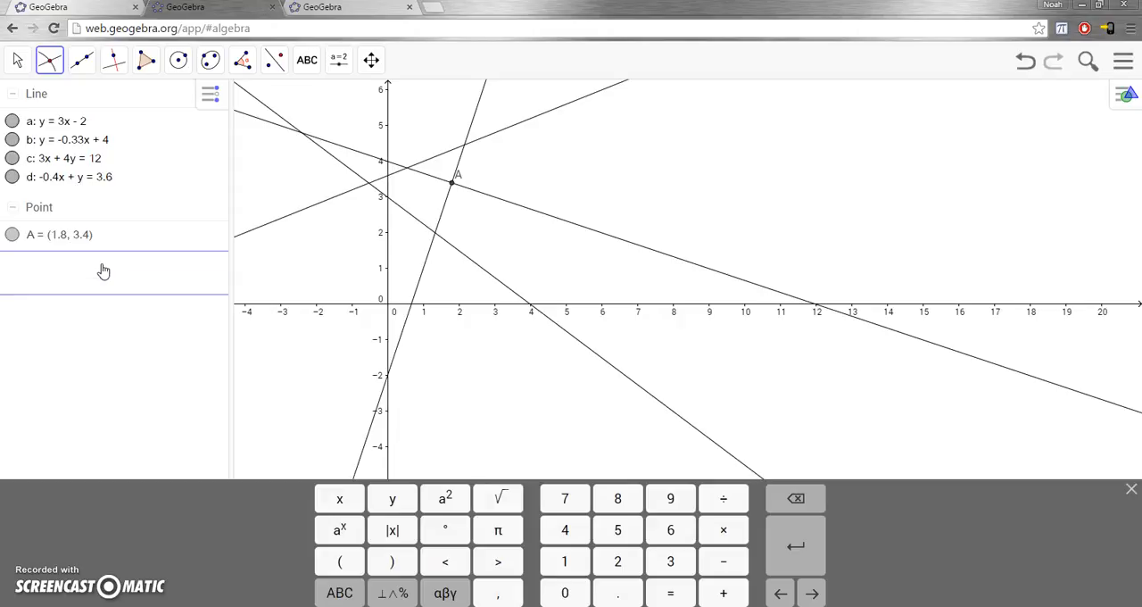
{"action": "left_click", "coordinate": [125, 229]}
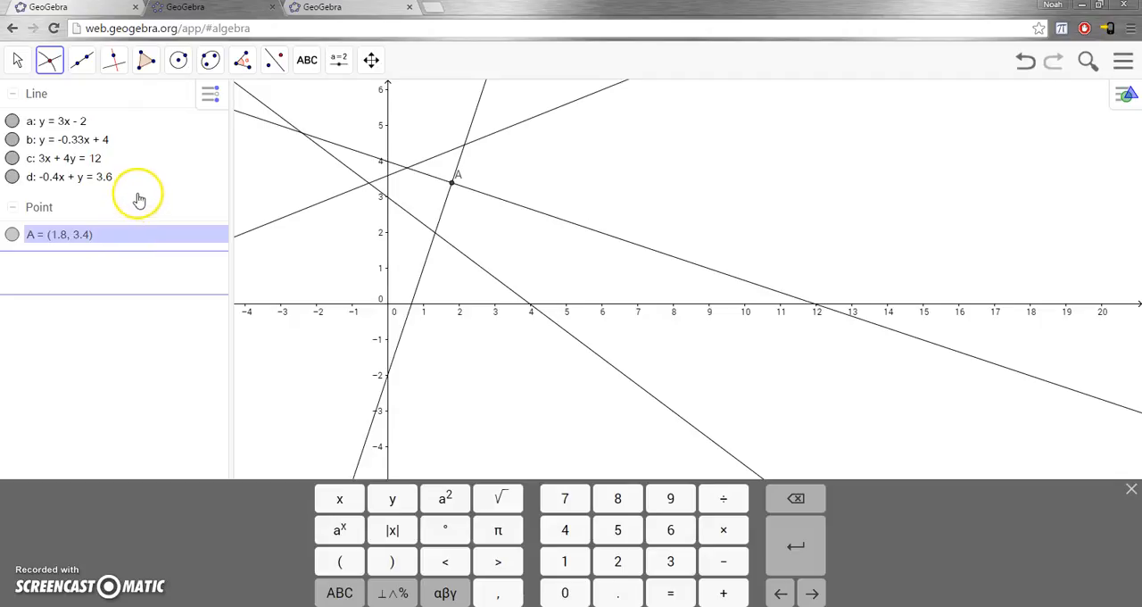
{"action": "left_click", "coordinate": [117, 182]}
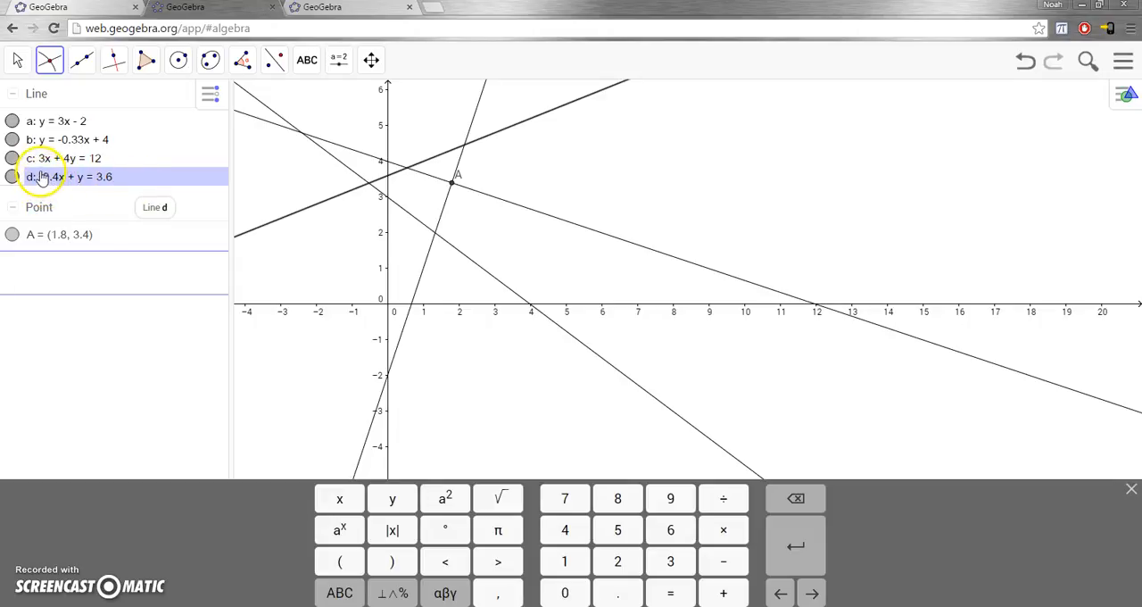
Hide the lines 3x + 4y = 12, y = -0.33x + 4 and y = 3x - 2 and the points A and B in the graph.
{"action": "left_click", "coordinate": [13, 158]}
{"action": "left_click", "coordinate": [13, 139]}
{"action": "left_click", "coordinate": [11, 121]}
{"action": "left_click", "coordinate": [12, 234]}
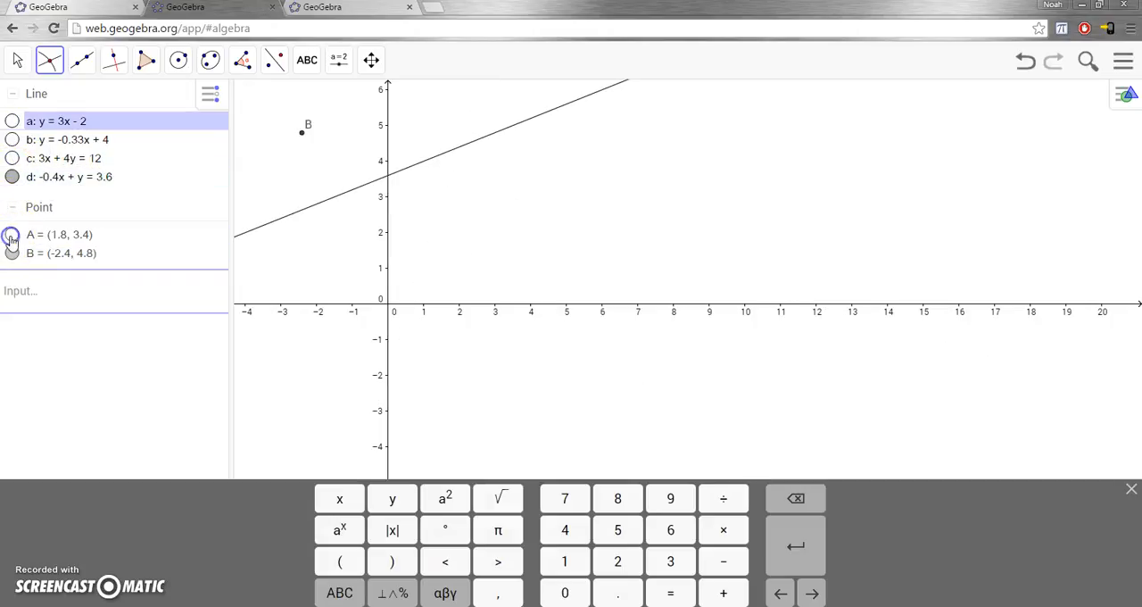
{"action": "left_click", "coordinate": [12, 254]}
{"action": "left_click", "coordinate": [11, 178]}
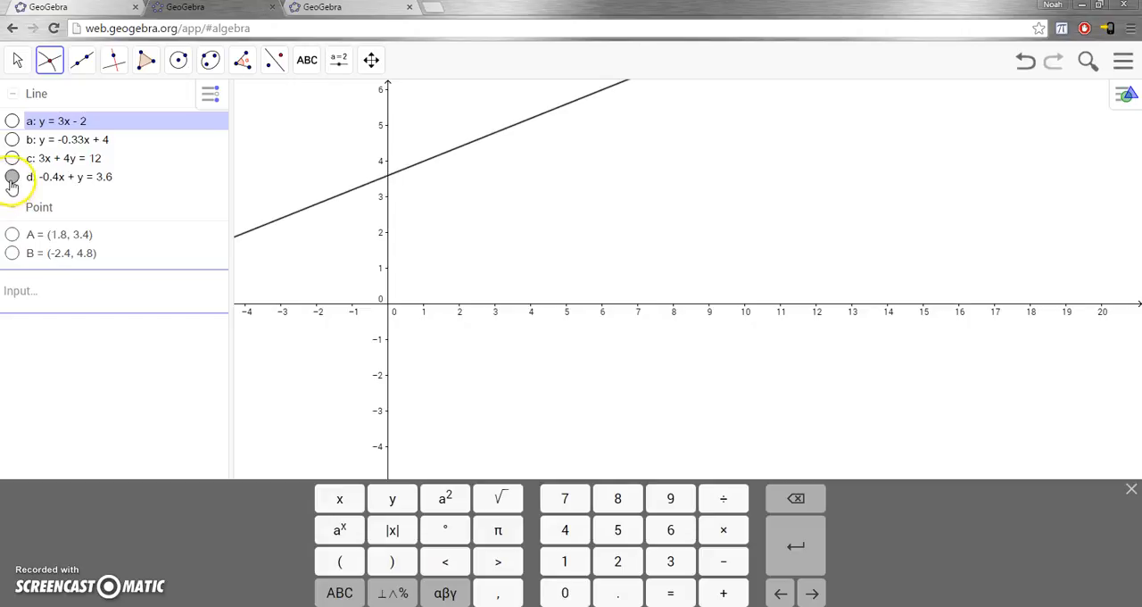